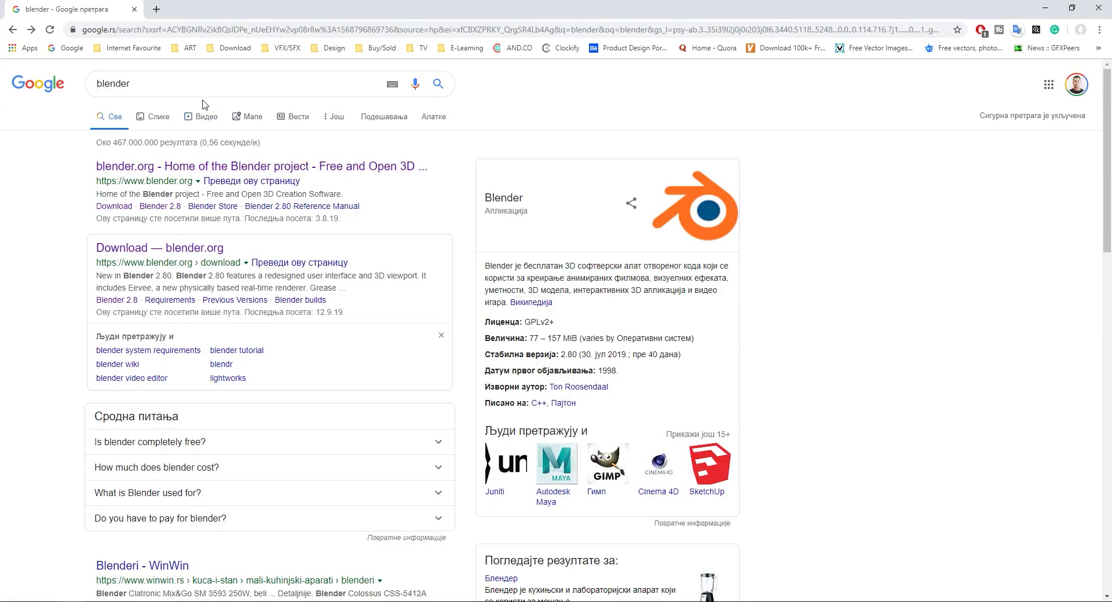
- Open the blender.org download page from the search results and download the Blender 2.80 Windows installer
double_click(113, 83)
left_click(42, 195)
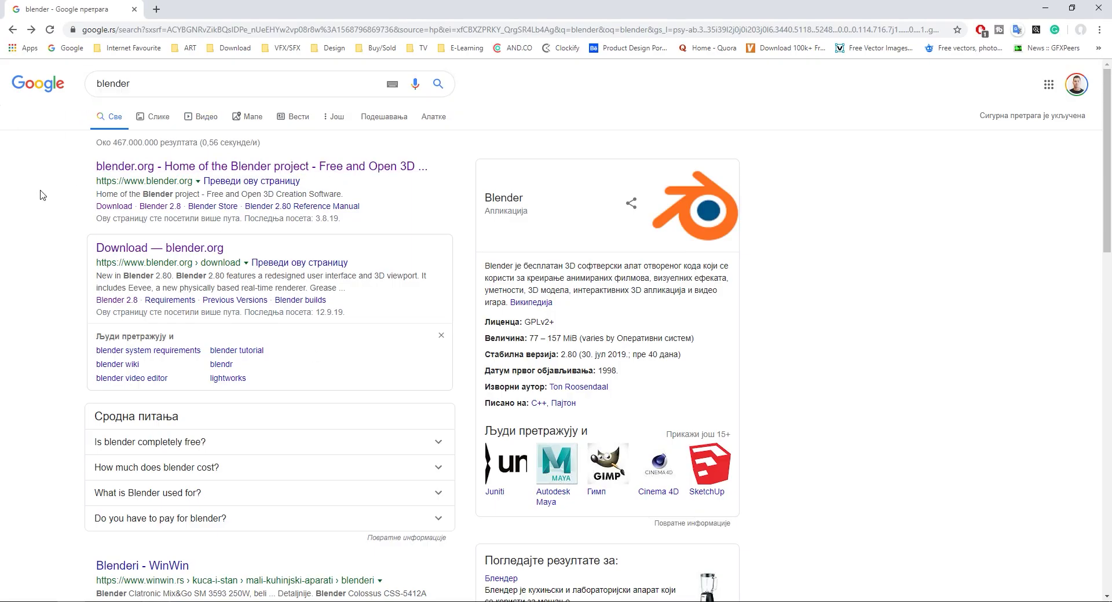
left_click(150, 254)
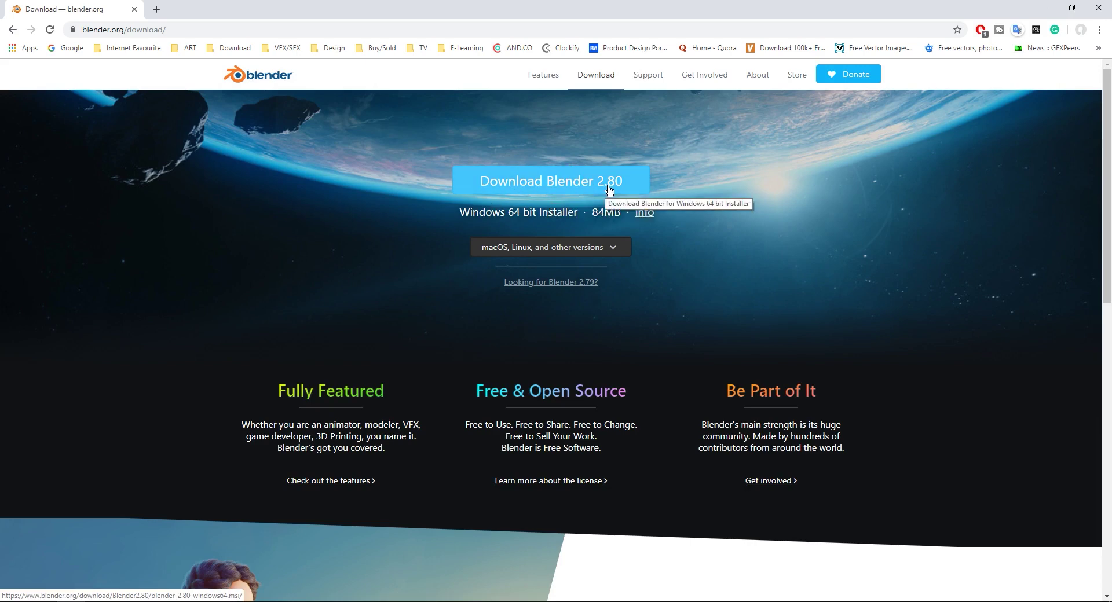
left_click(554, 191)
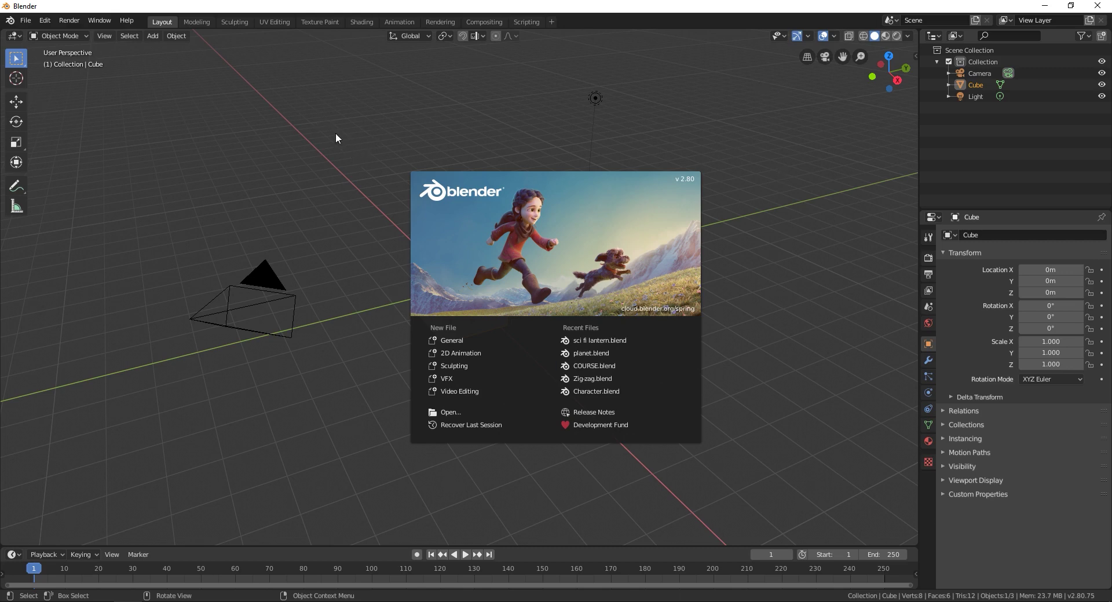
- Dismiss the splash screen, then bring it back from the Blender logo menu's Splash Screen entry
left_click(370, 140)
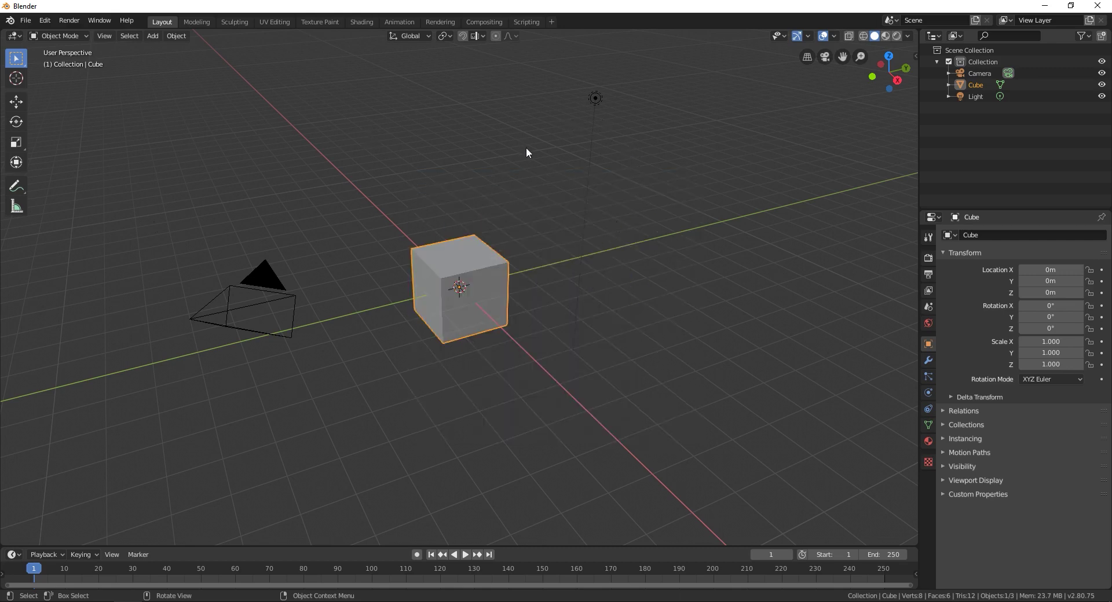
left_click(10, 22)
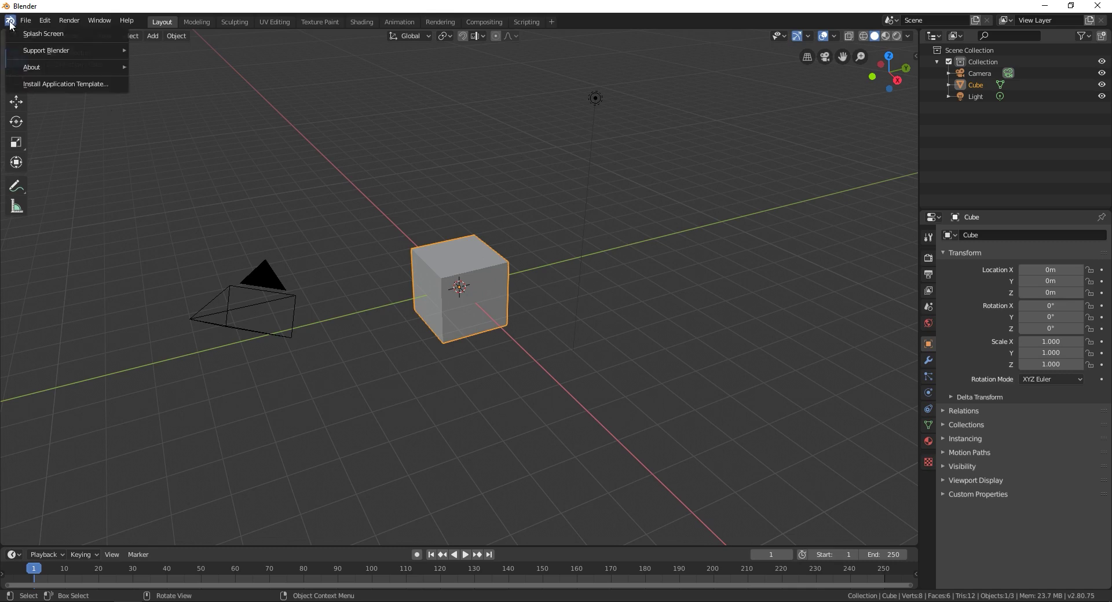
left_click(41, 34)
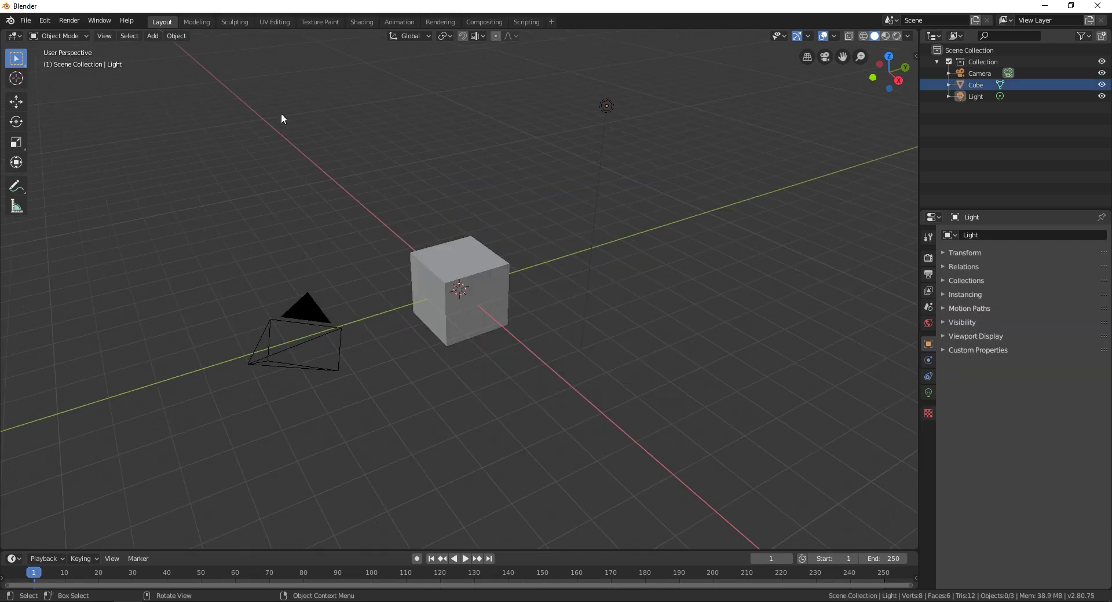
- Orbit the viewport around the default cube to see it from several new angles
middle_click_drag(596, 348, 620, 345)
mouse_move(560, 367)
middle_mouse_down()
mouse_move(560, 390)
mouse_move(653, 385)
mouse_move(655, 395)
mouse_move(611, 405)
mouse_move(433, 388)
mouse_move(362, 364)
mouse_move(541, 393)
mouse_move(546, 376)
middle_mouse_up()
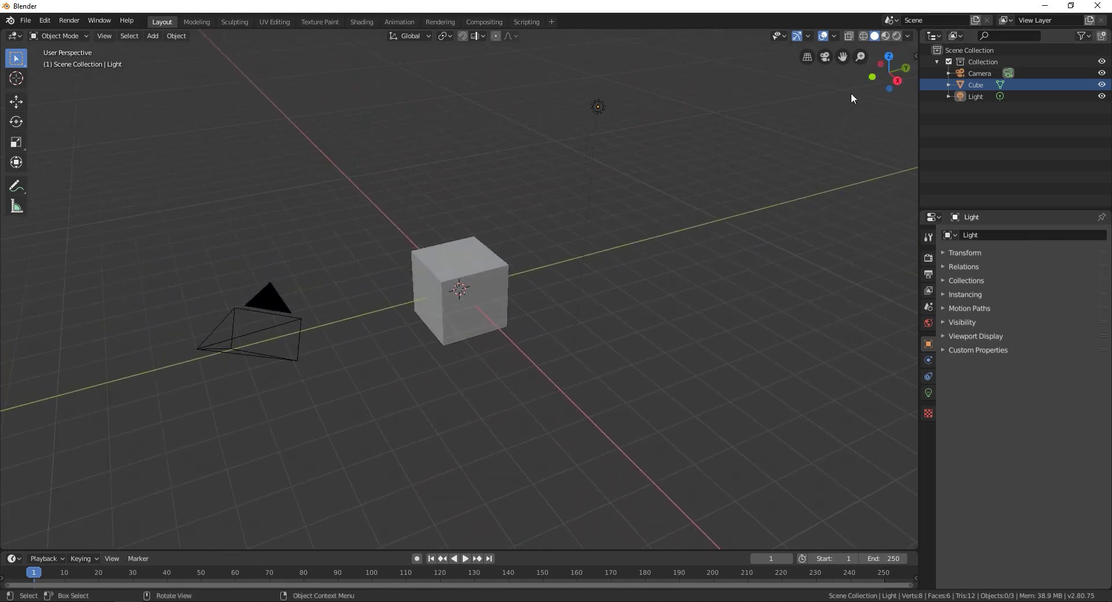
left_click_drag(888, 74, 507, 265)
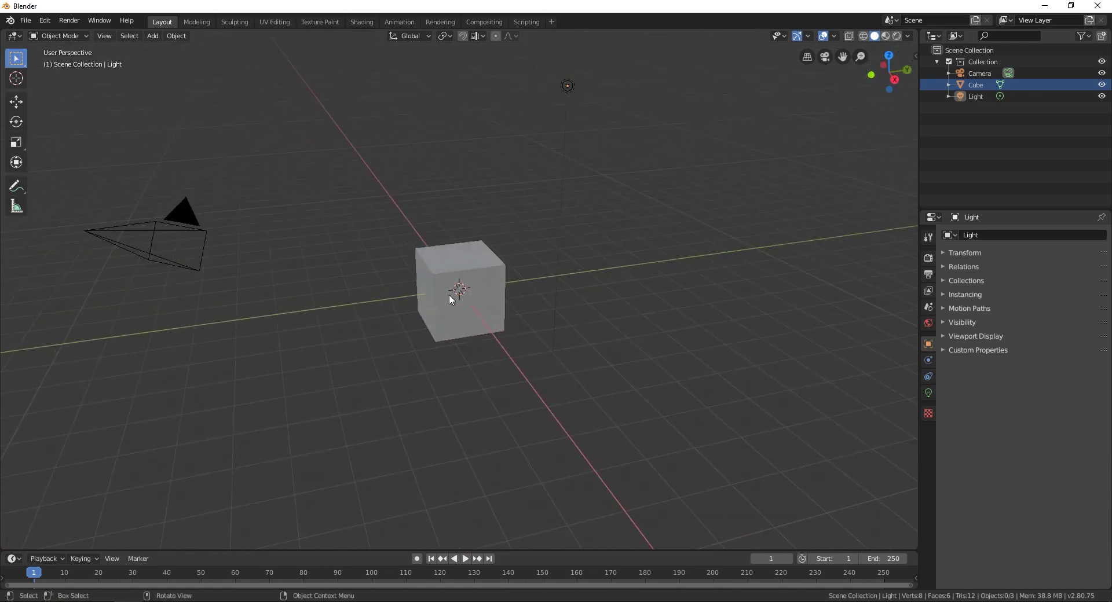
mouse_move(462, 295)
middle_mouse_down()
mouse_move(494, 296)
mouse_move(548, 268)
mouse_move(618, 277)
mouse_move(520, 309)
mouse_move(396, 286)
mouse_move(470, 293)
mouse_move(447, 310)
middle_mouse_up()
- Zoom the view in and out and pan across the scene with the scroll wheel and gizmos
scroll(454, 307, "up", 2)
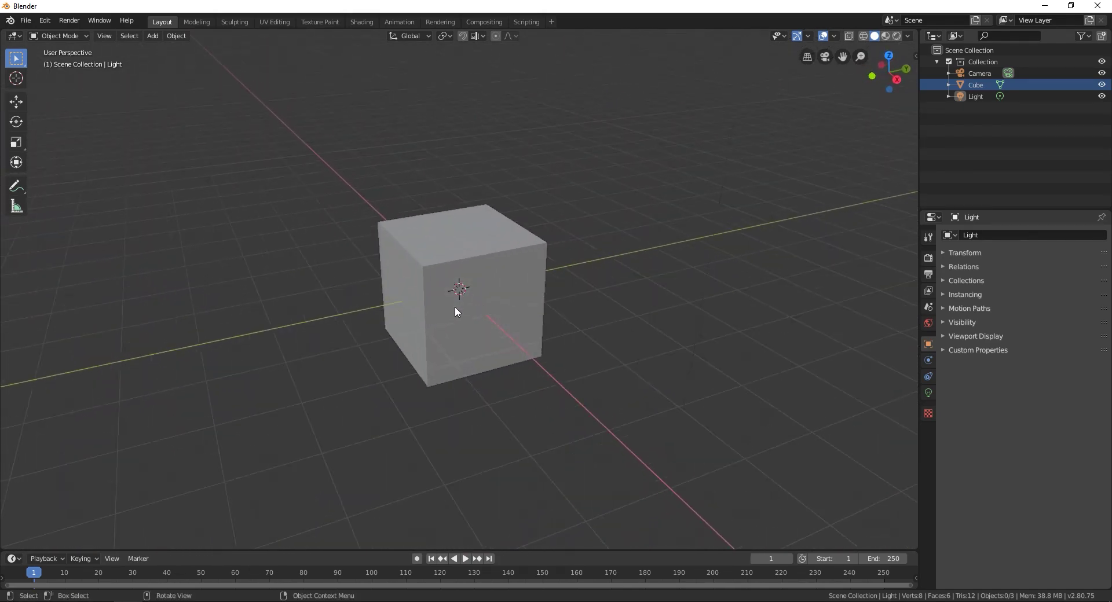
scroll(465, 300, "down", 1)
scroll(465, 300, "down", 1)
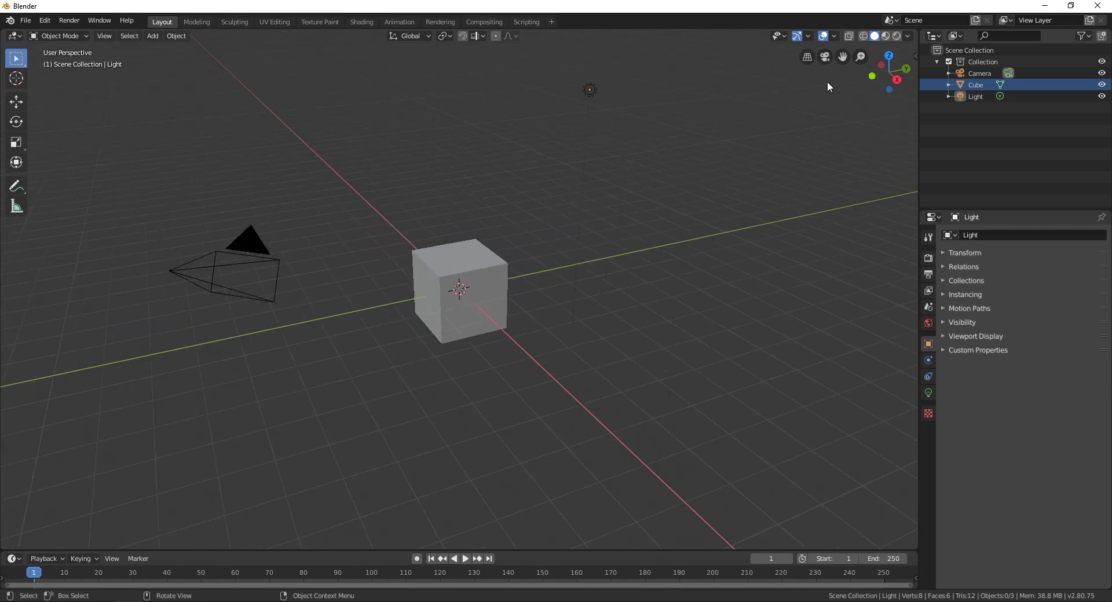
mouse_move(861, 57)
left_mouse_down()
mouse_move(860, 82)
mouse_move(860, 47)
mouse_move(861, 84)
mouse_move(860, 65)
left_mouse_up()
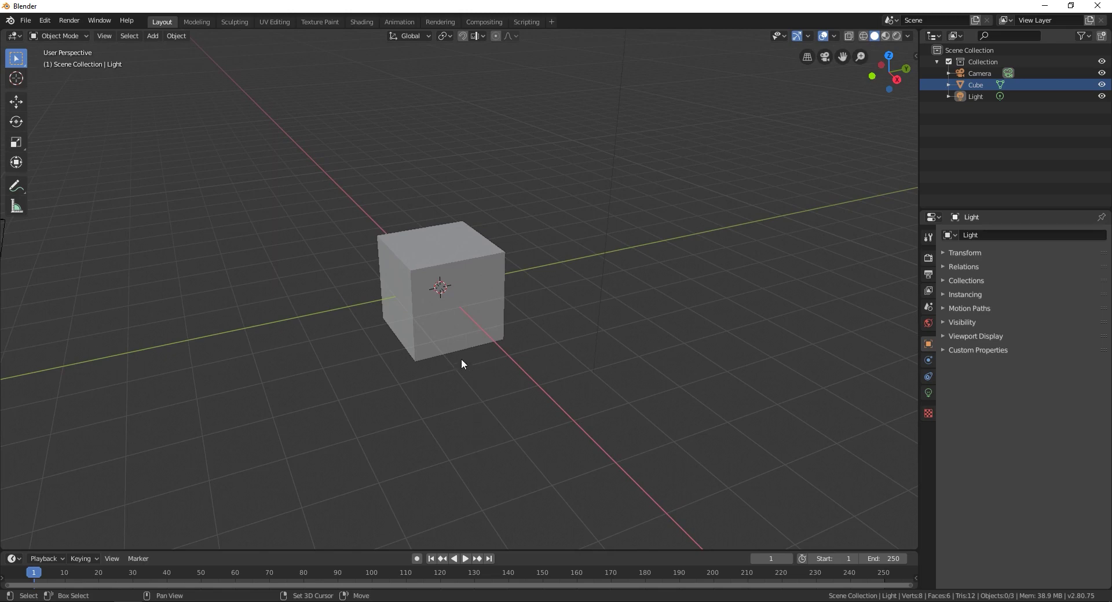
middle_click_drag(443, 366, 465, 429, "shift")
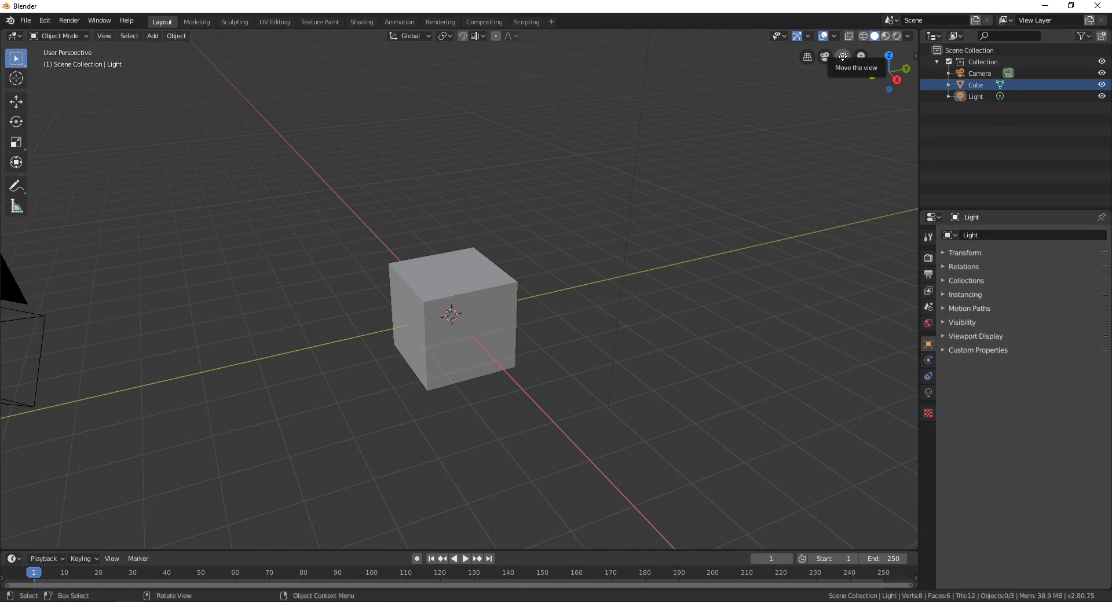
left_click_drag(842, 56, 774, 17)
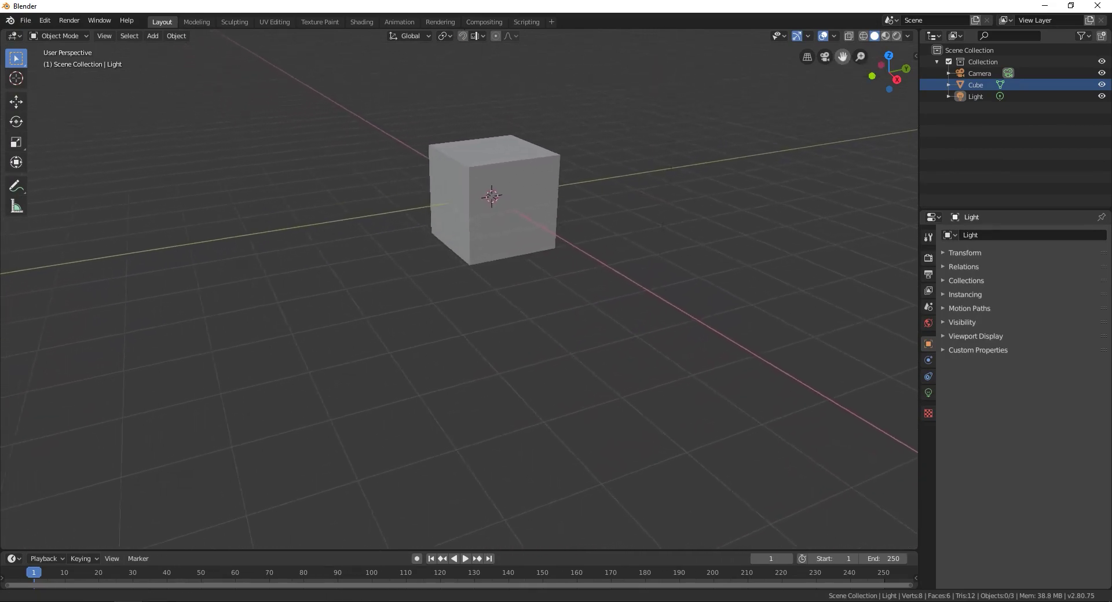
- Orbit to a lower, more frontal view with the cube near centre and the camera upper left
middle_click_drag(672, 145, 417, 122)
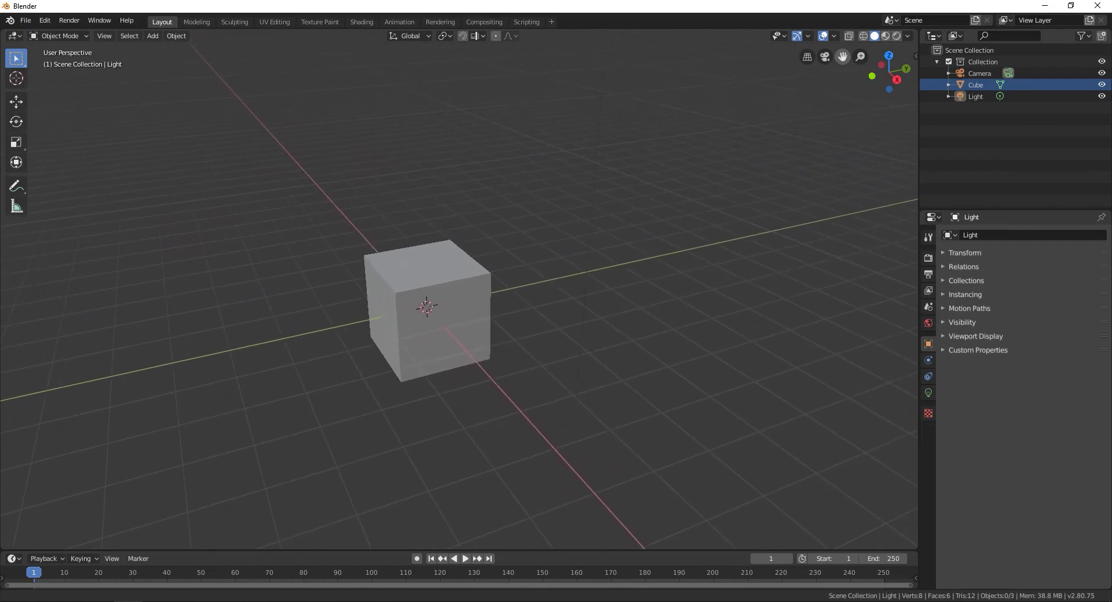
left_click_drag(842, 56, 857, 100)
middle_click_drag(778, 190, 544, 193)
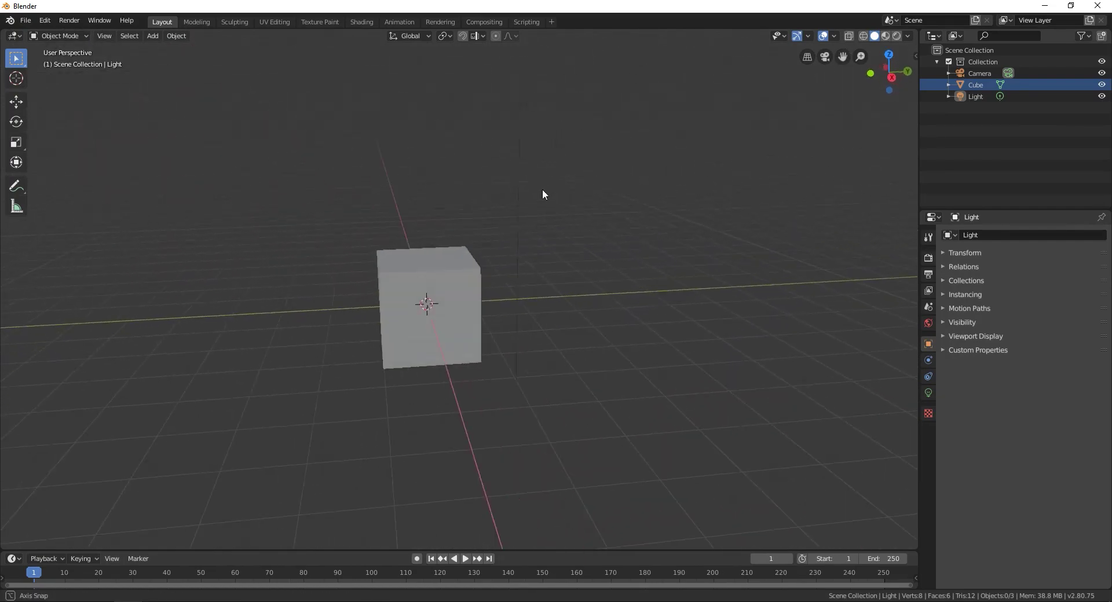
middle_click_drag(466, 248, 705, 177)
right_click(842, 96)
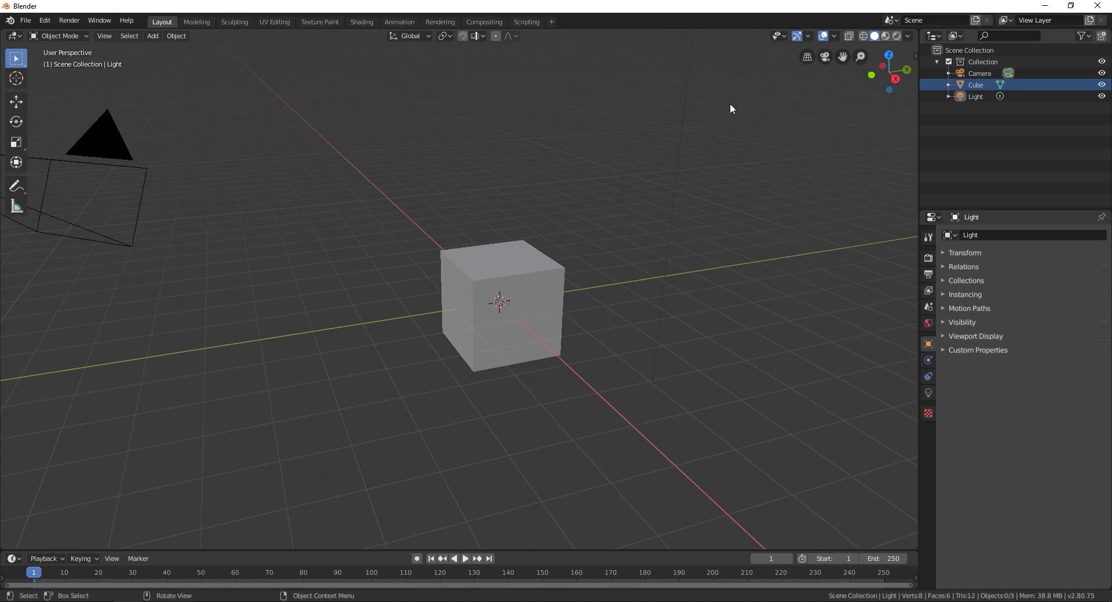
- Toggle orthographic and back to perspective, then orbit and zoom out to show cube, camera and light
left_click(811, 57)
left_click(811, 55)
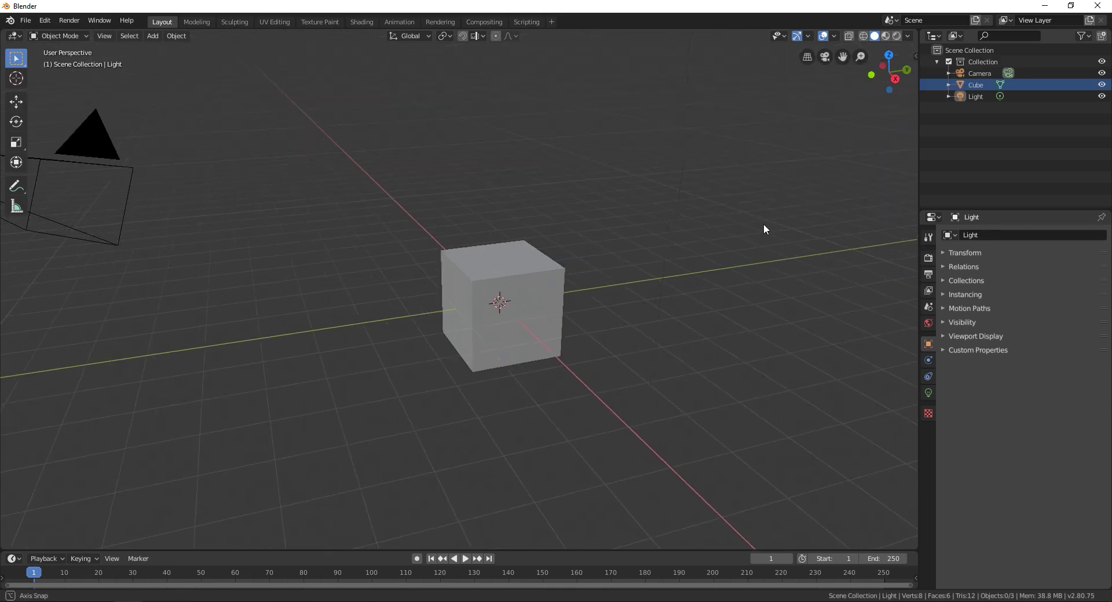
middle_click_drag(764, 224, 710, 225)
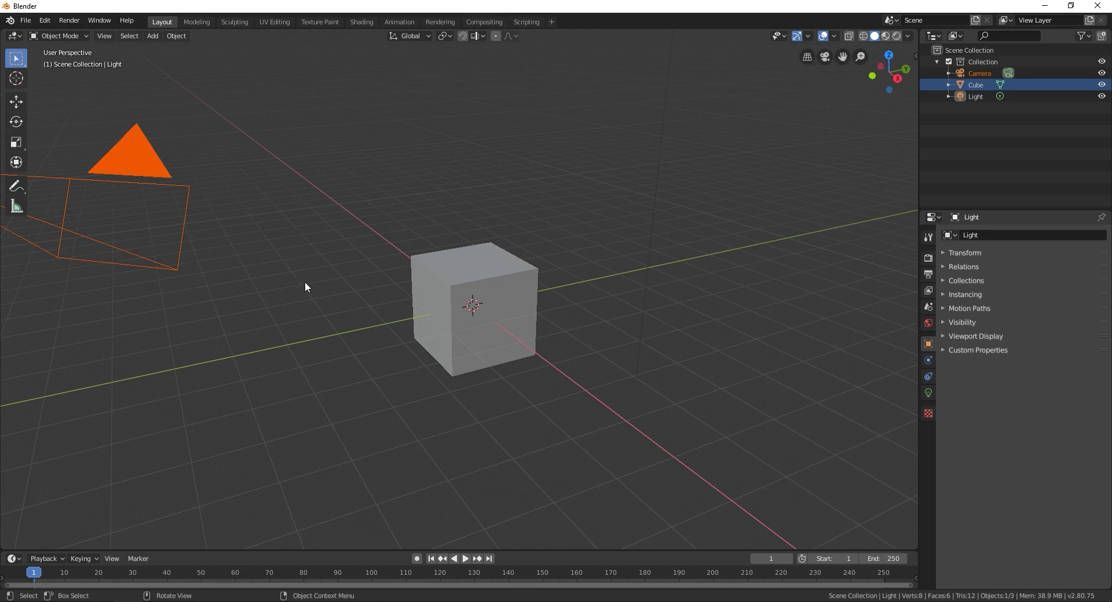
scroll(306, 286, "down", 2)
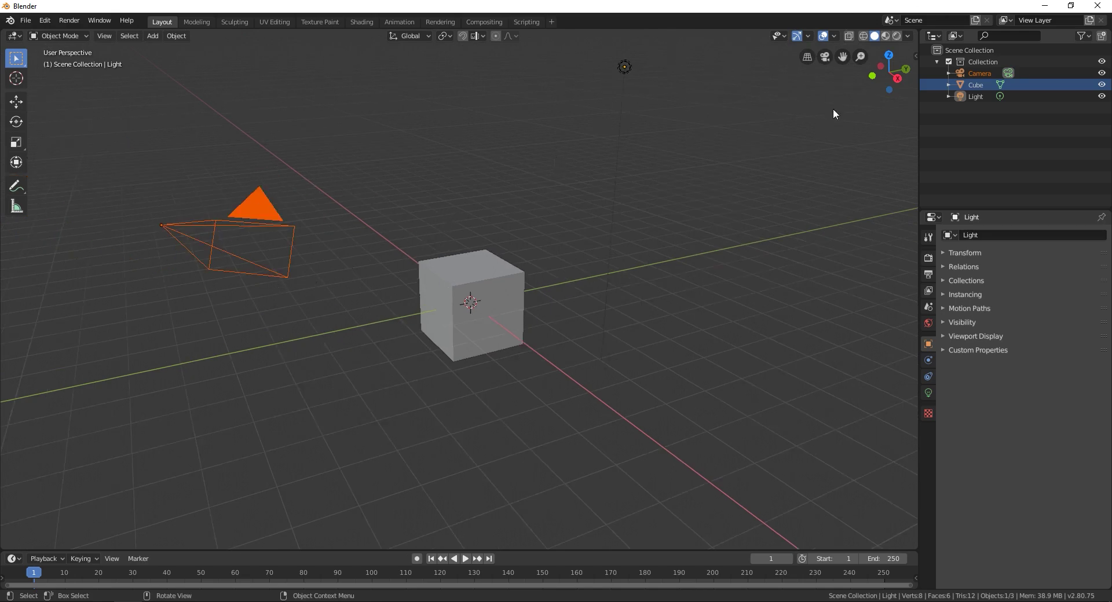
- View the scene through the camera, return to free view with Numpad 0, then select the cube and press Delete
left_click(825, 58)
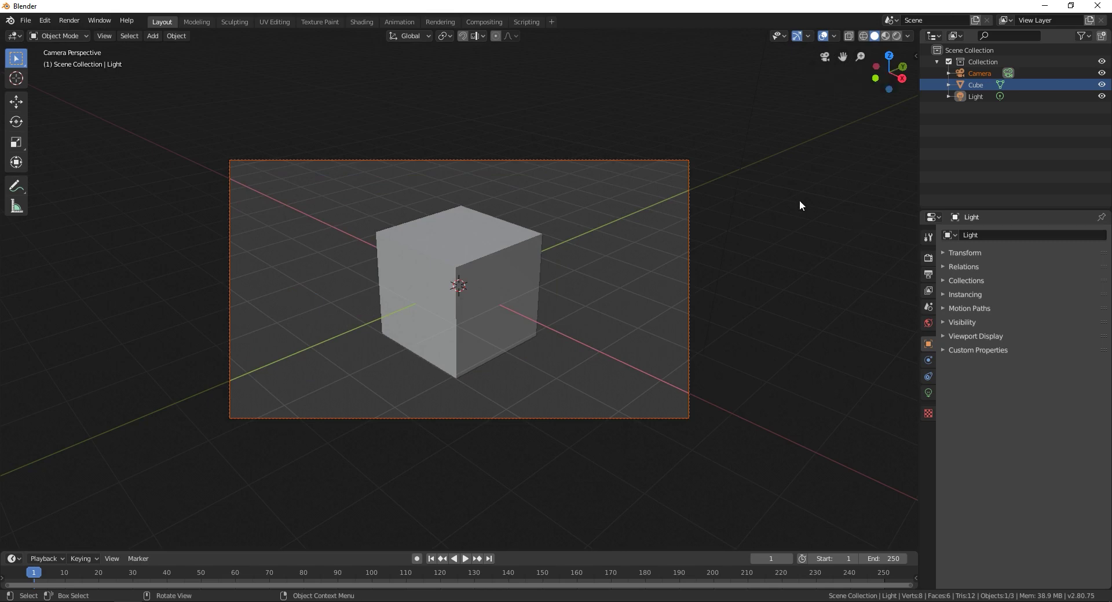
key("KP_0")
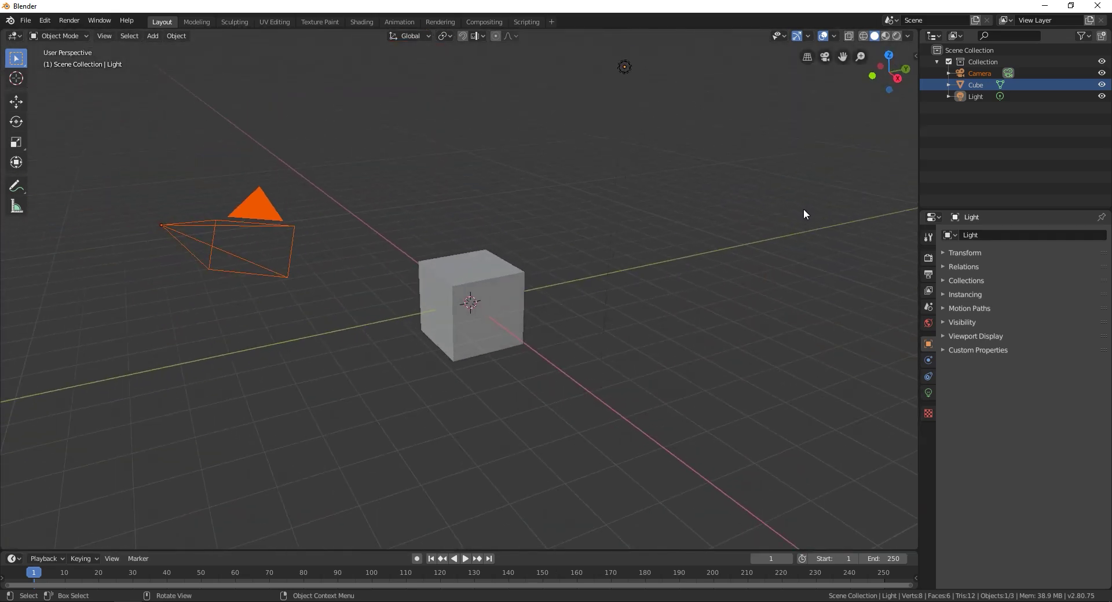
left_click(374, 157)
left_click(273, 225)
key("Delete")
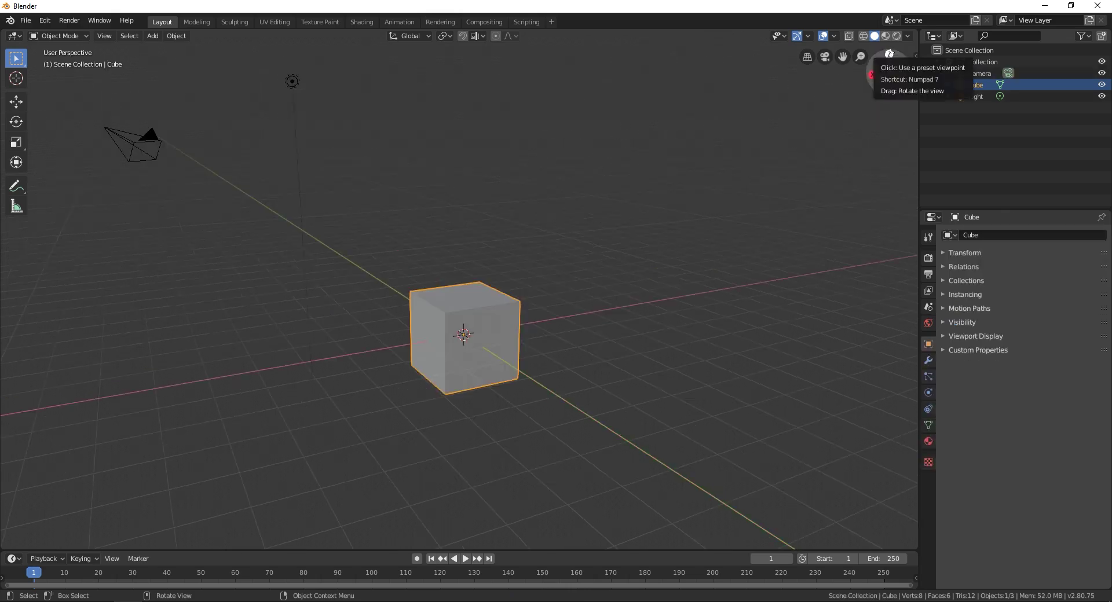
- Show the top and right orthographic views, then orbit back to perspective with nothing selected
left_click(889, 53)
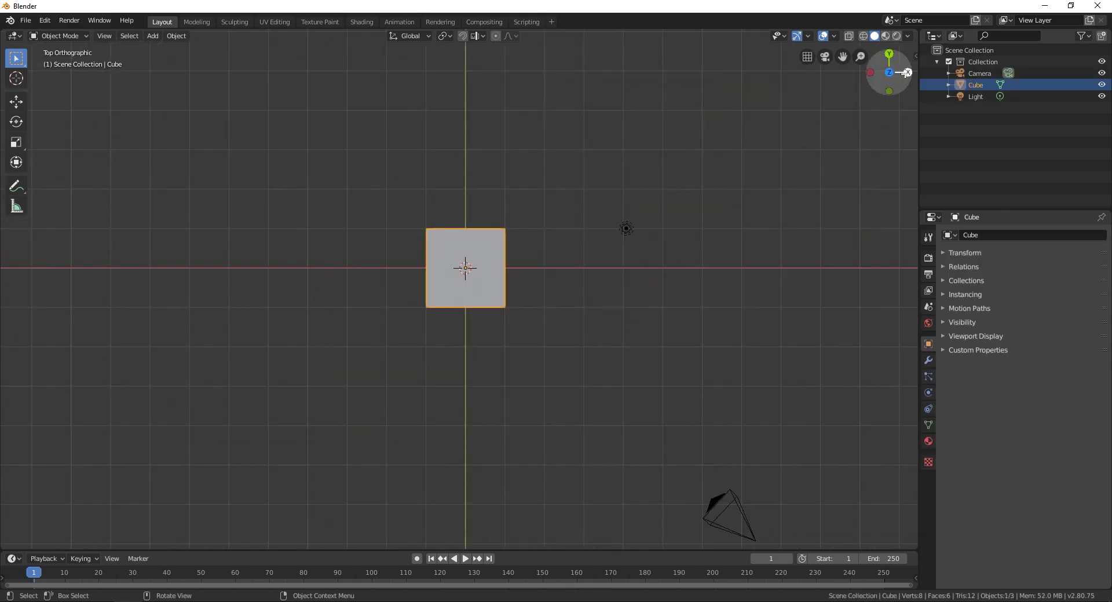
left_click_drag(907, 72, 872, 72)
left_click(872, 72)
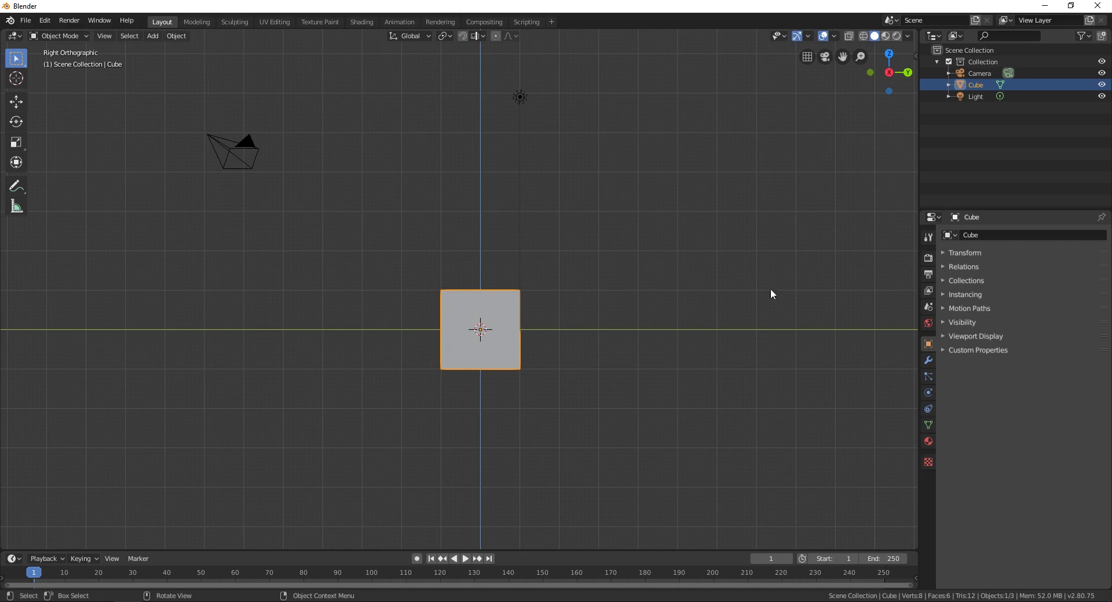
middle_click_drag(561, 263, 455, 252)
left_click(456, 252)
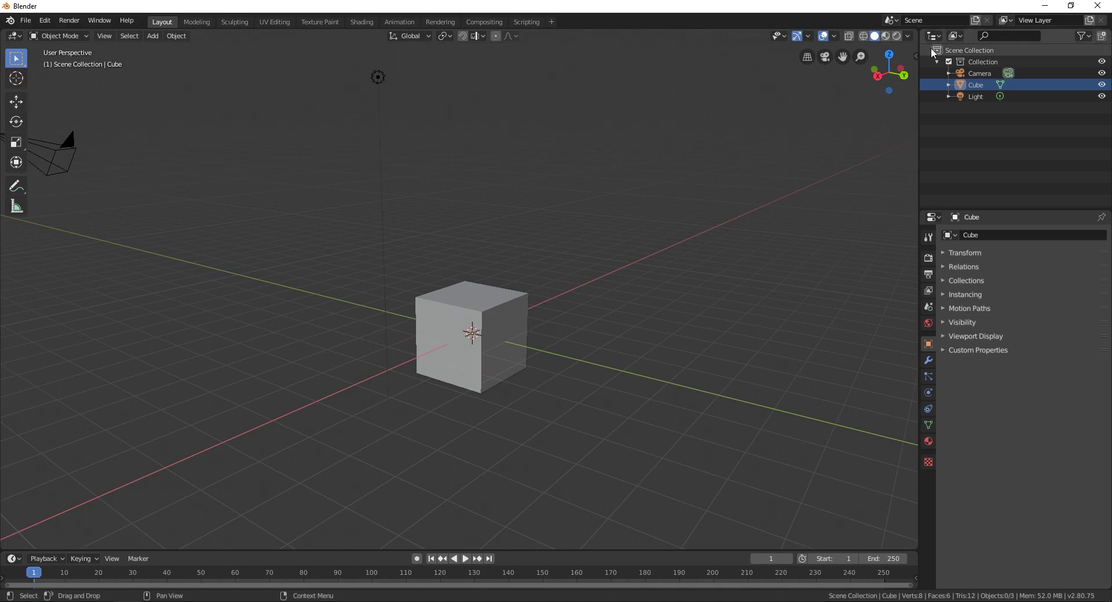
left_click(863, 36)
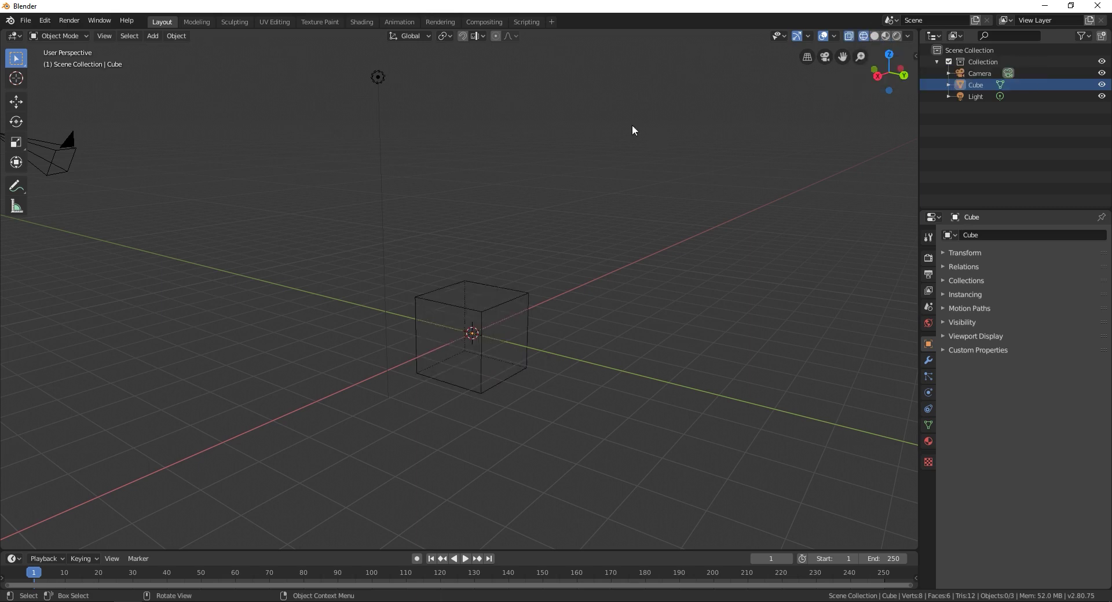
middle_click_drag(474, 360, 501, 355)
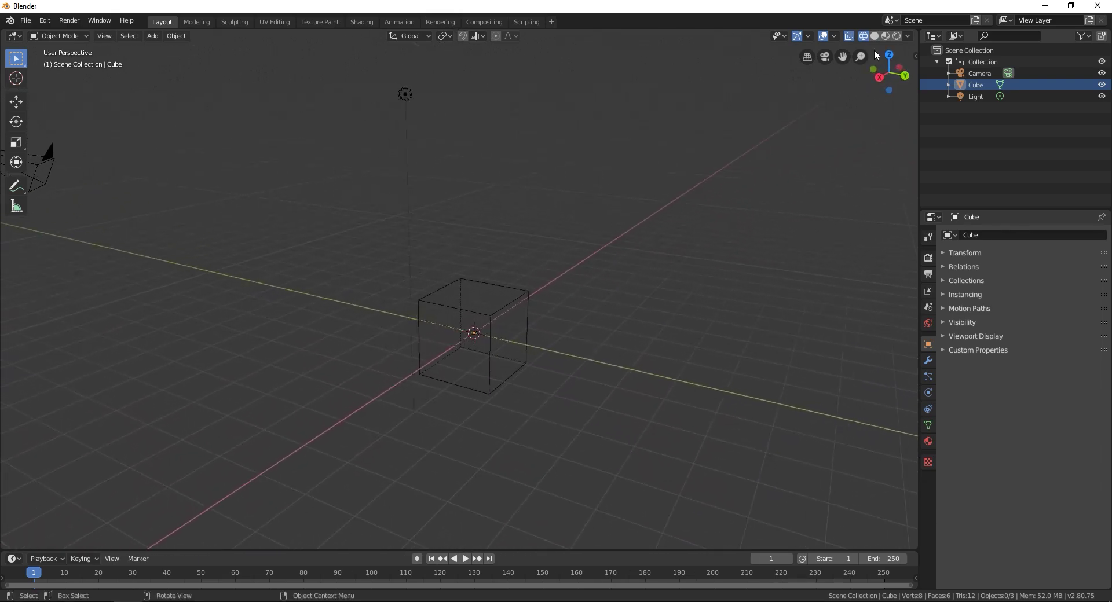
left_click(848, 35)
middle_click_drag(485, 317, 509, 321)
left_click(849, 36)
middle_click_drag(612, 313, 541, 325)
left_click(875, 36)
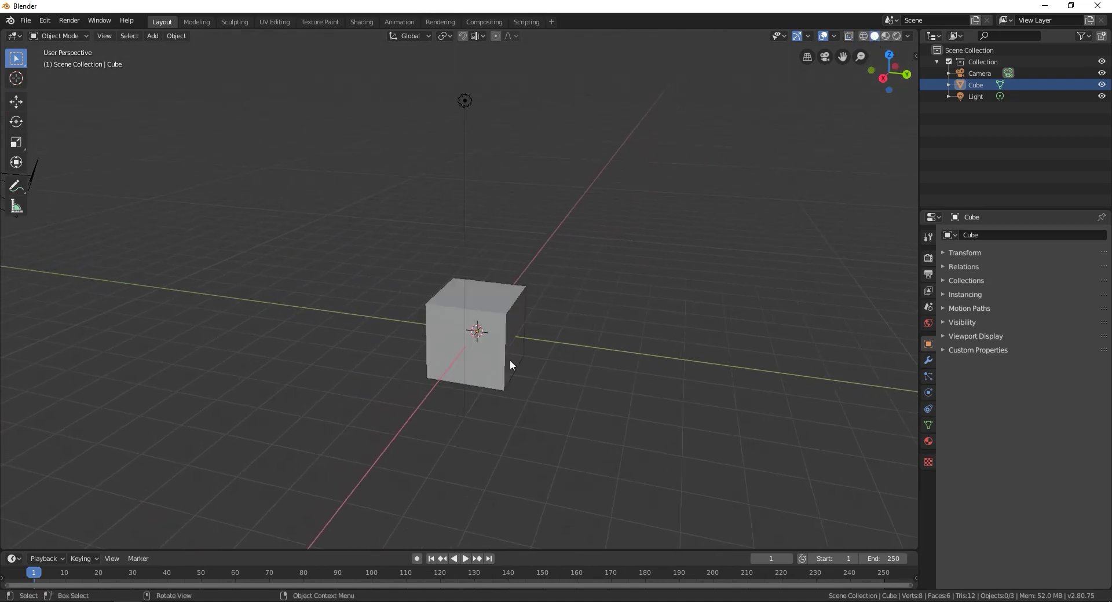
mouse_move(516, 352)
middle_mouse_down()
mouse_move(573, 333)
mouse_move(524, 360)
mouse_move(438, 359)
mouse_move(547, 336)
middle_mouse_up()
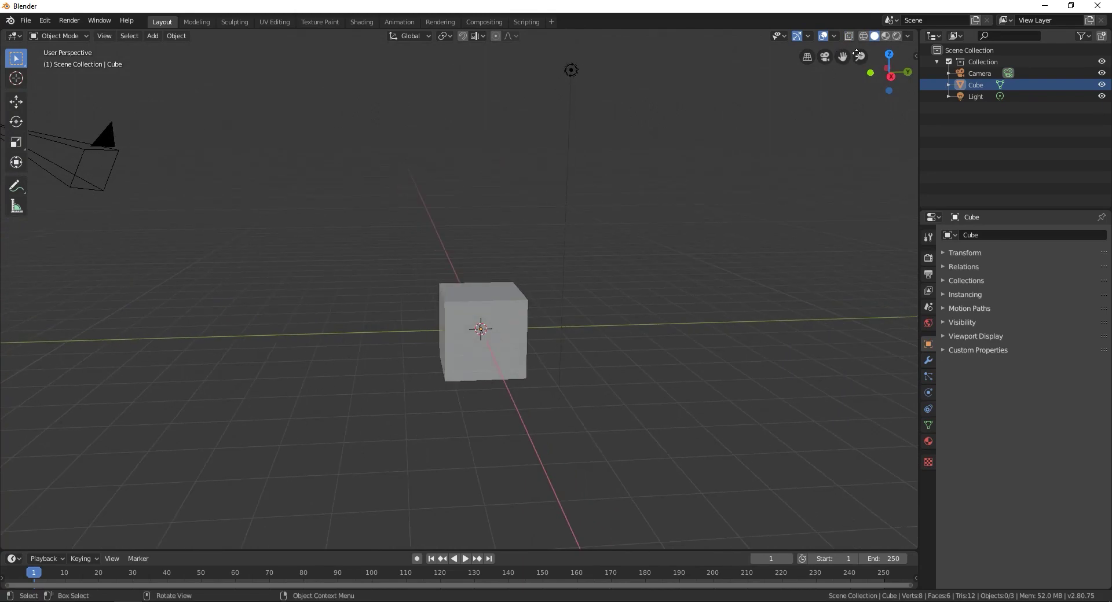
- Switch to Material Preview shading, orbit around the cube, then switch to Rendered shading
left_click(886, 36)
middle_click_drag(538, 288, 613, 278)
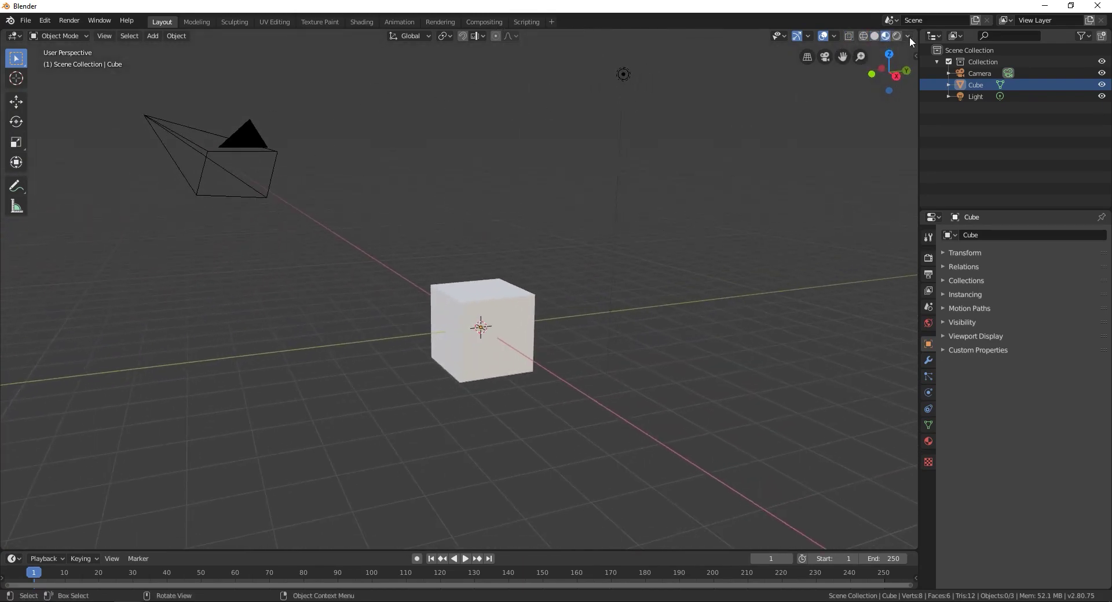
mouse_move(521, 315)
middle_mouse_down()
mouse_move(496, 318)
mouse_move(647, 225)
middle_mouse_up()
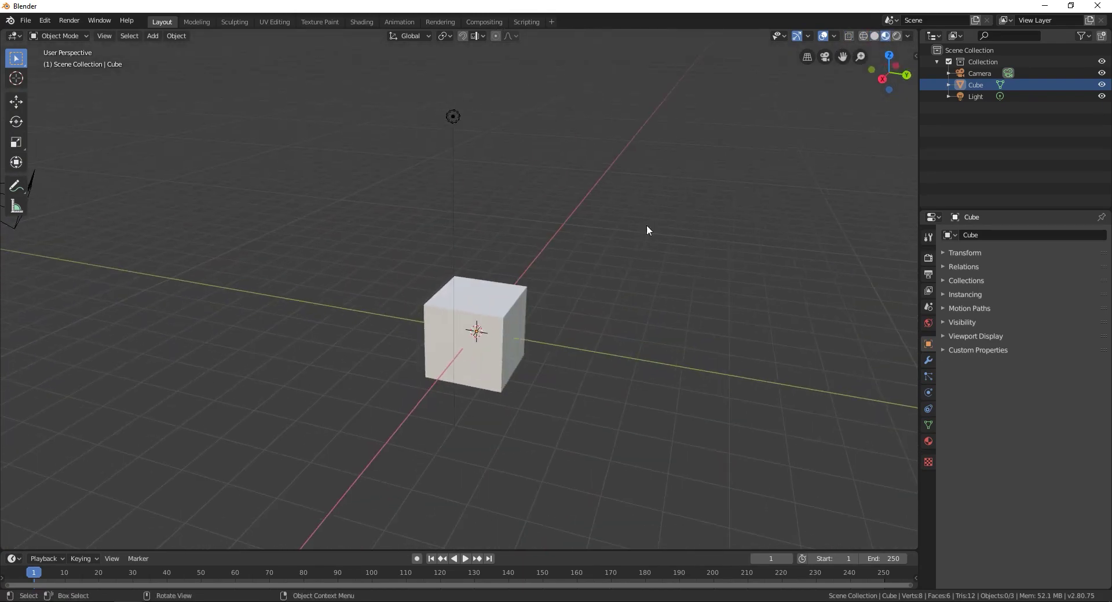
left_click(896, 36)
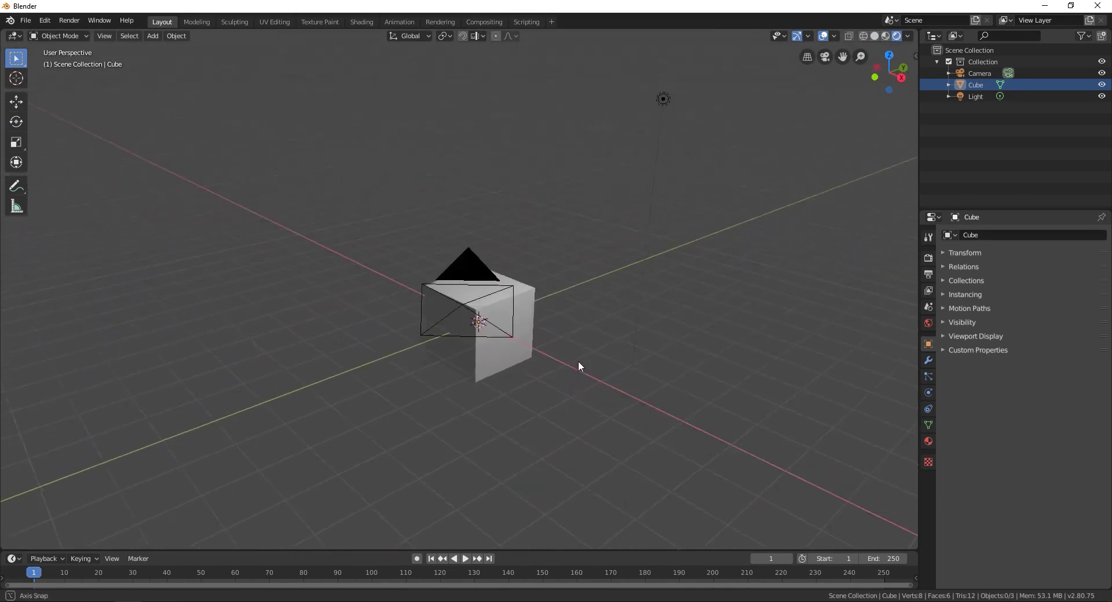